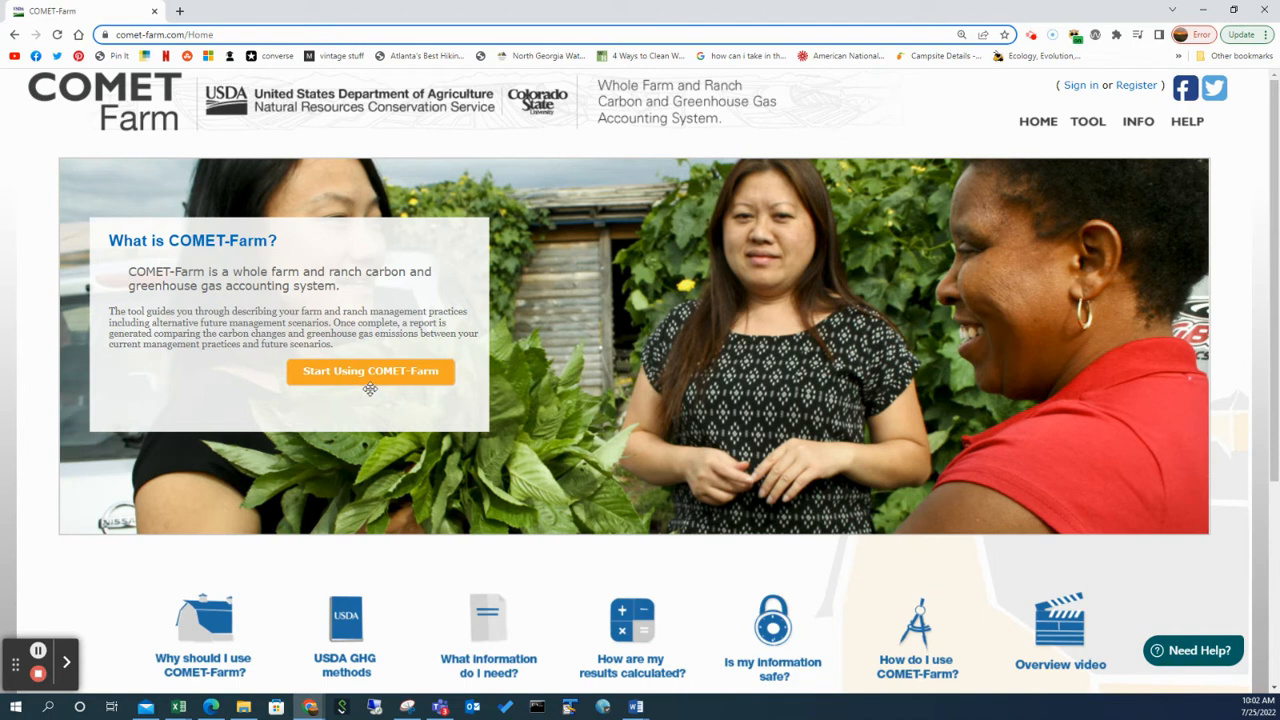
Start using the tool and sign in to the existing account with the prefilled credentials.
left_click(379, 387)
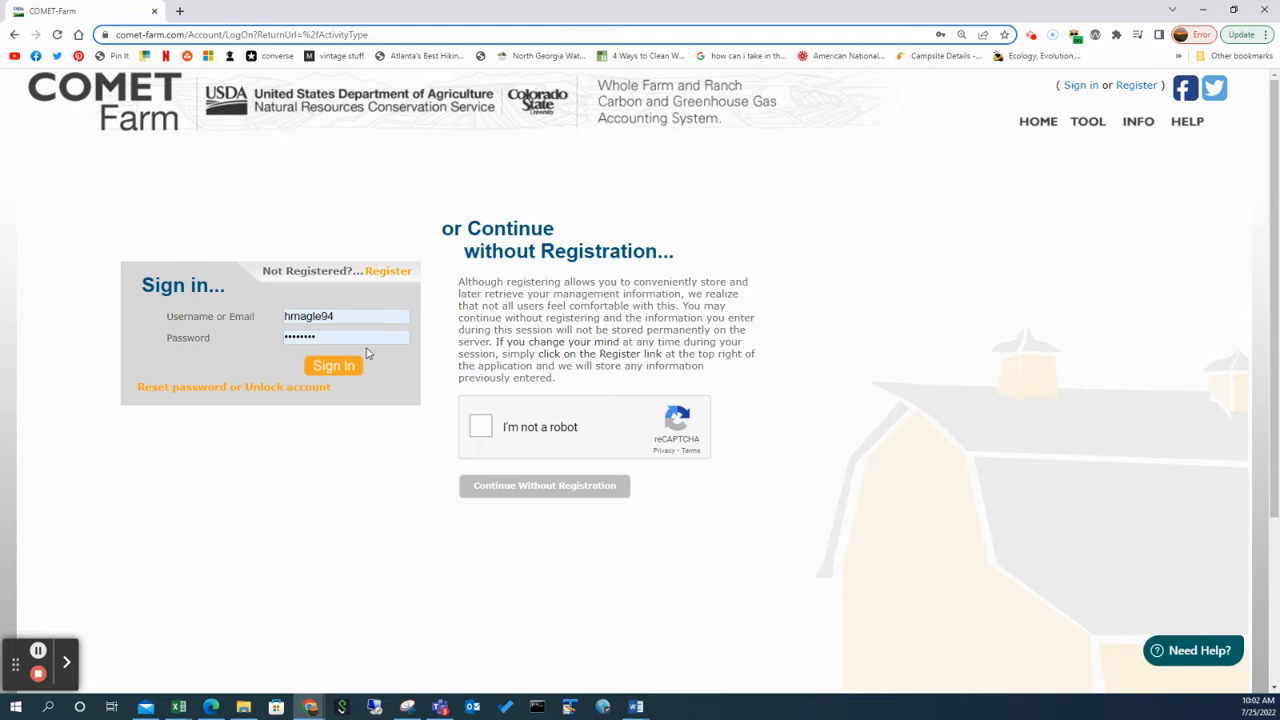
left_click(347, 367)
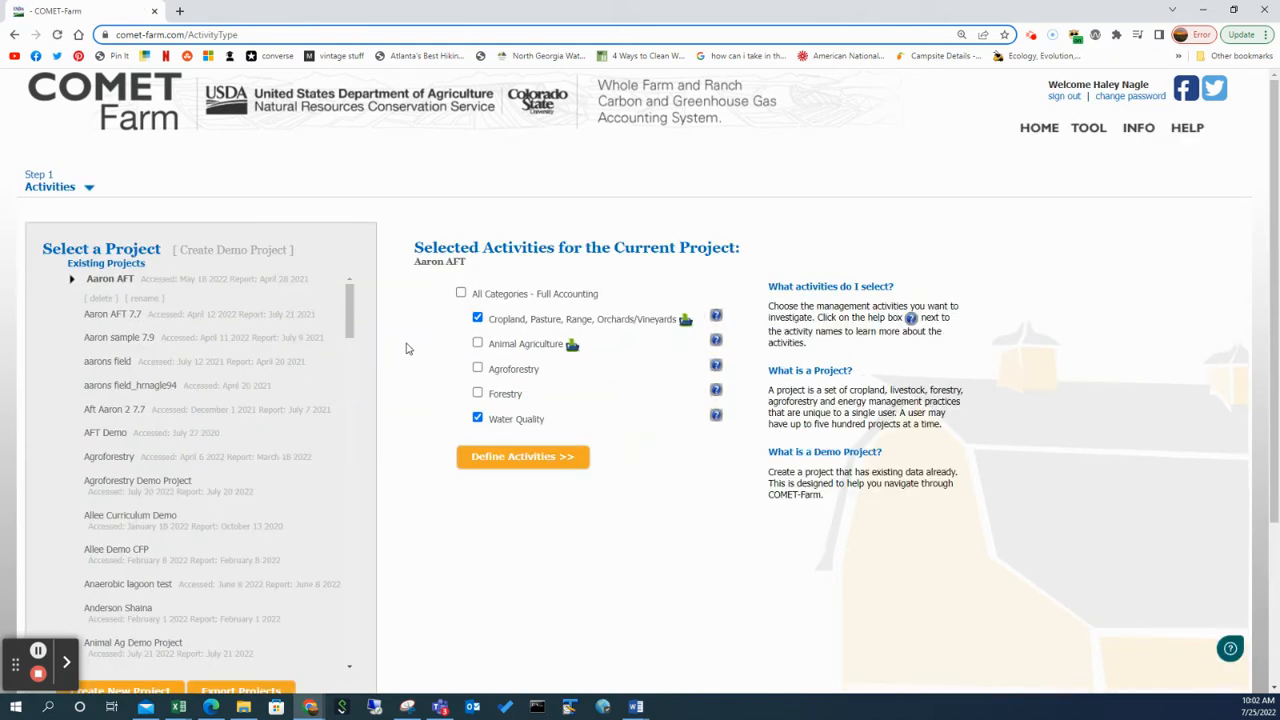
Create a new project named "Croplands Demo 2.0" and locate it at the end of the existing projects.
scroll(408, 348, "down", 1)
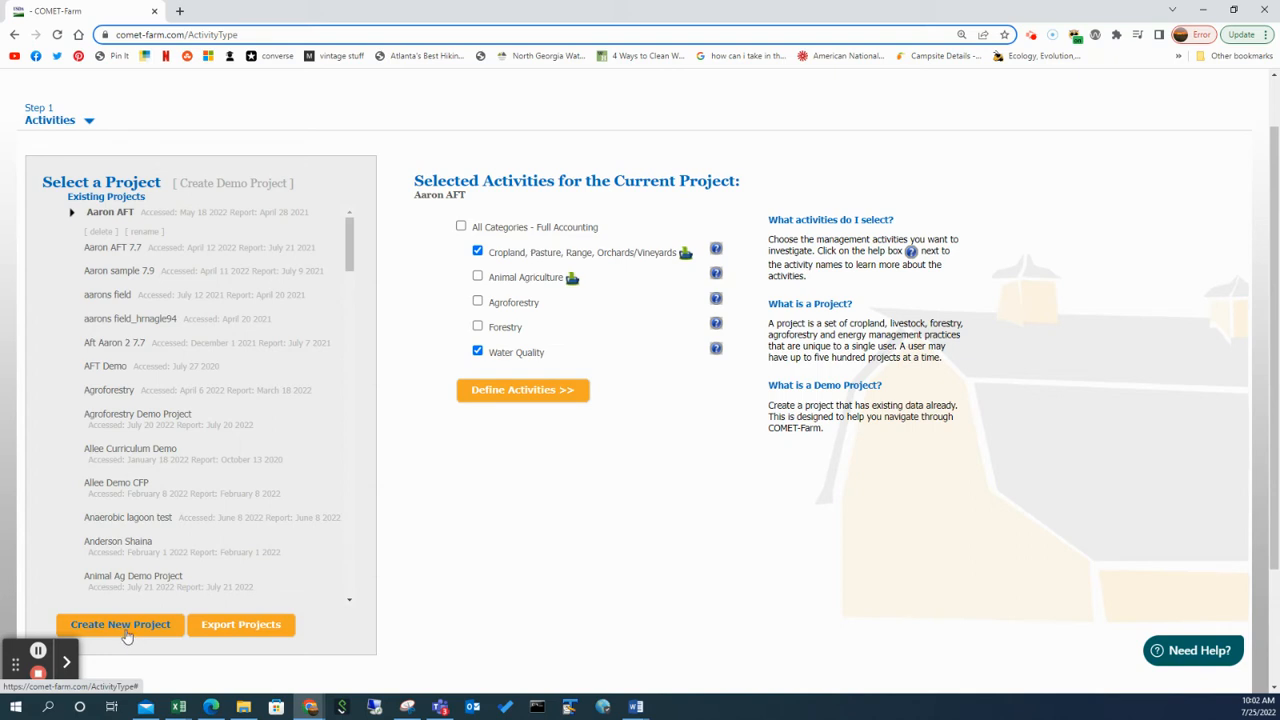
left_click(128, 630)
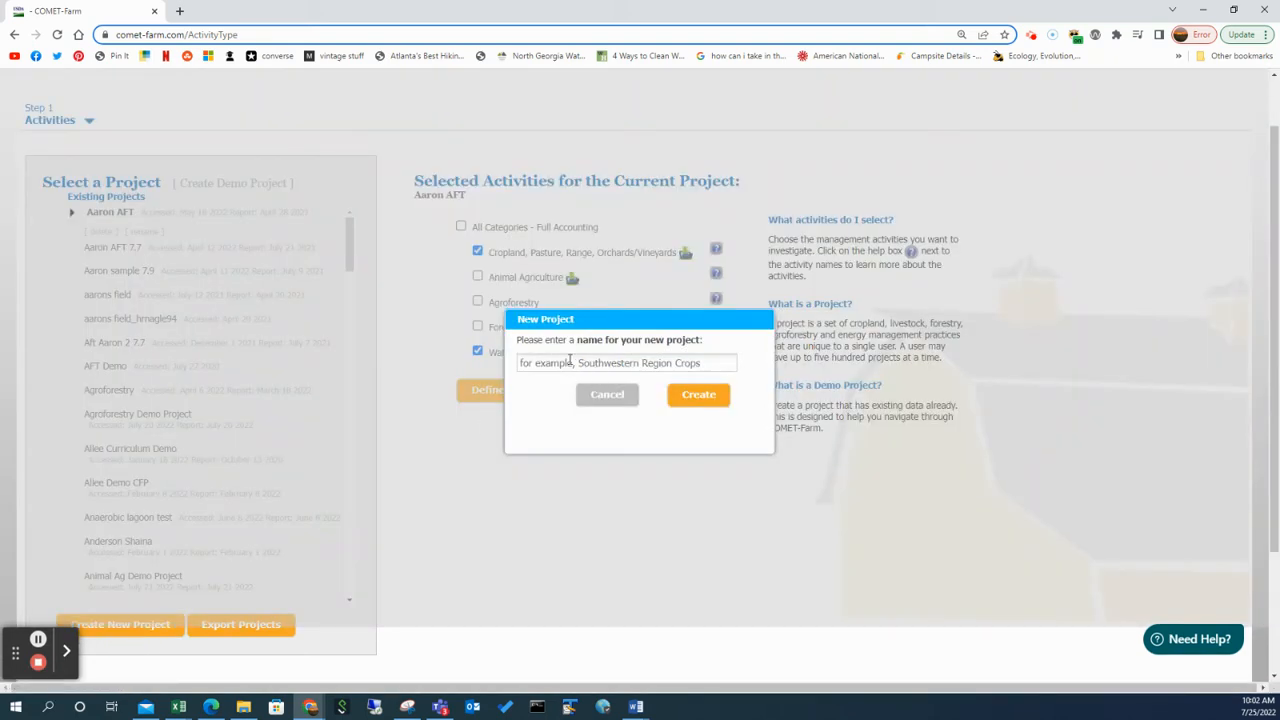
left_click(570, 362)
type("Oropla")
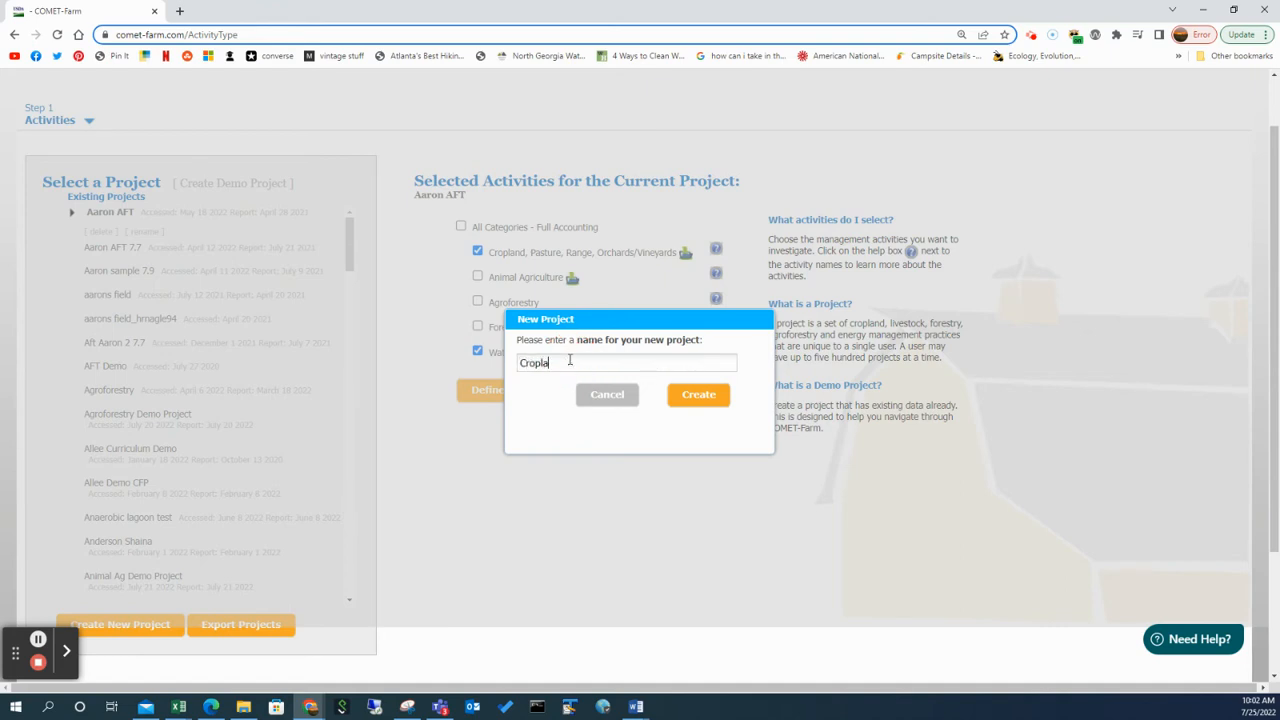
type("nds Demo 2.0")
left_click(698, 393)
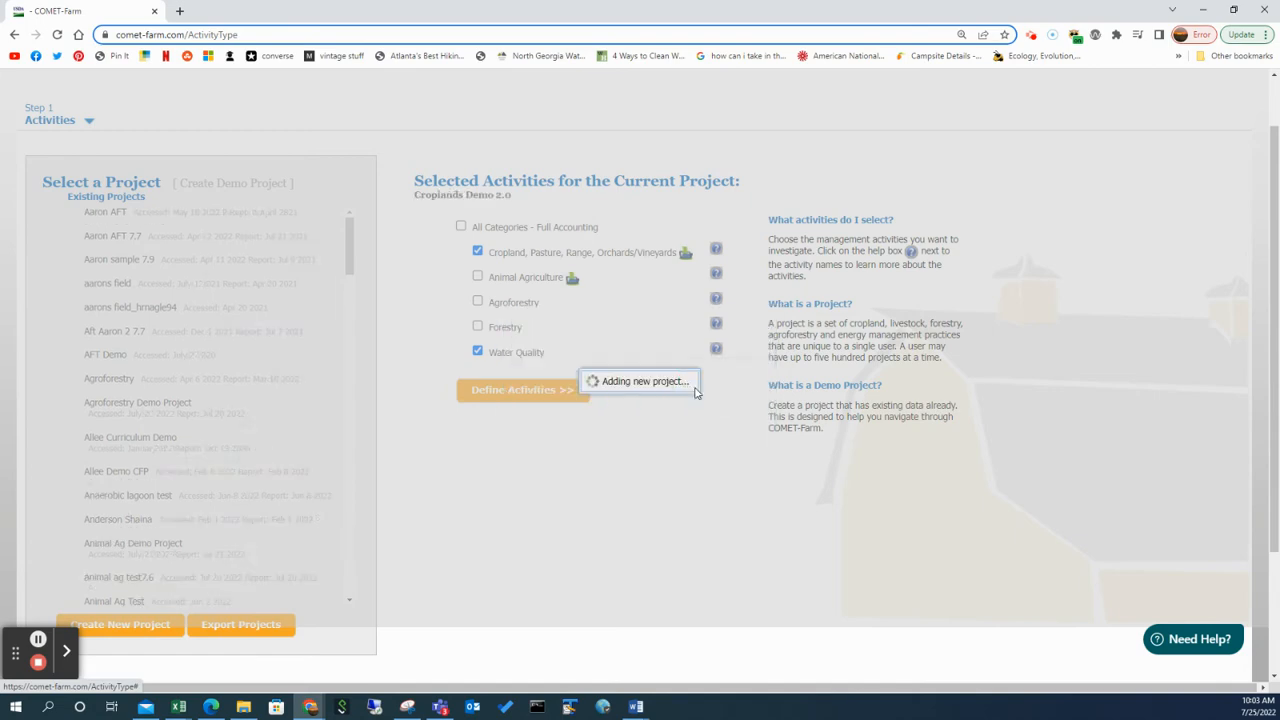
left_click_drag(349, 243, 321, 603)
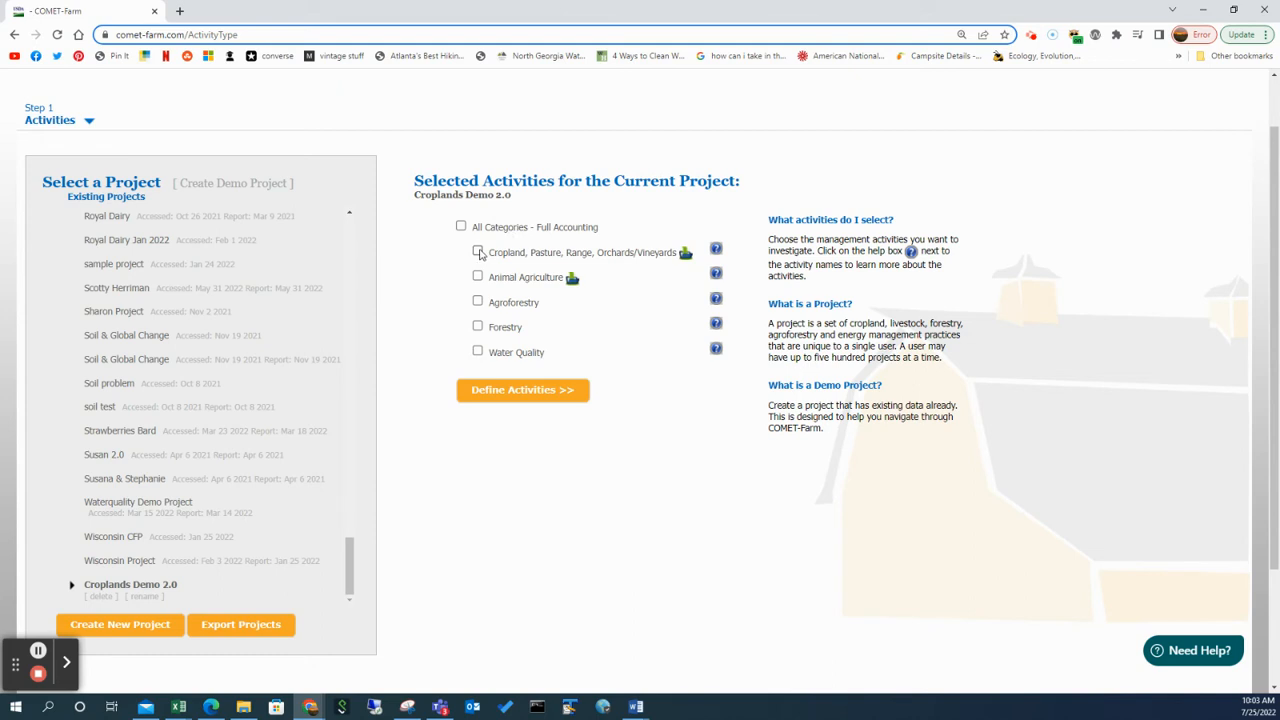
Select only Cropland, Pasture, Range, Orchards/Vineyards as the activity for the Croplands Demo 2.0 project.
left_click(478, 252)
left_click(478, 252)
left_click(477, 277)
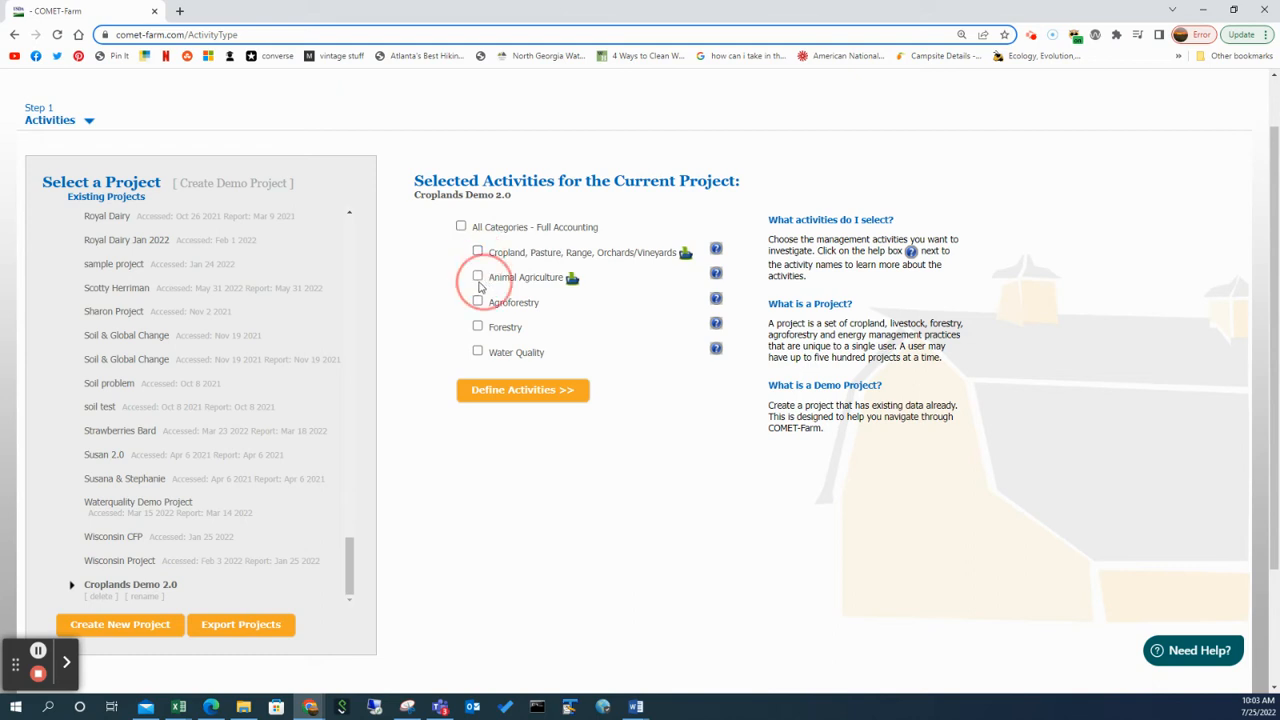
left_click(477, 279)
left_click(477, 251)
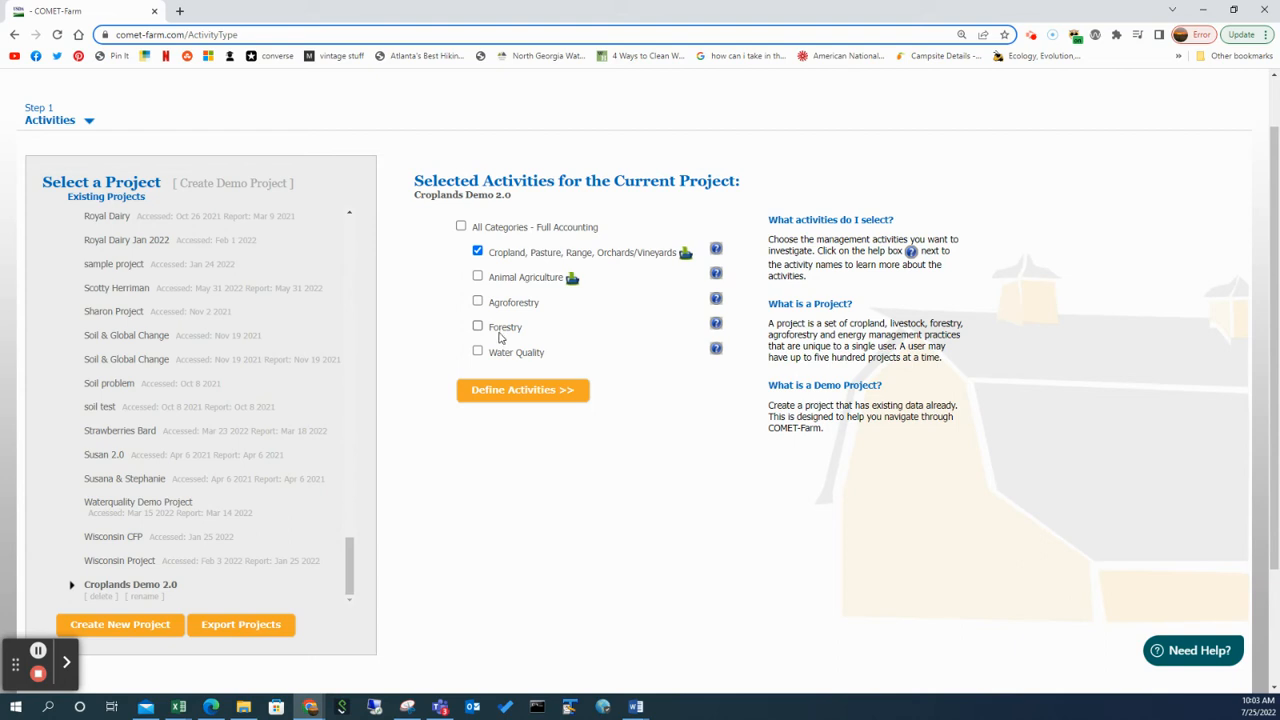
left_click(478, 300)
left_click(480, 328)
left_click(478, 301)
left_click(479, 328)
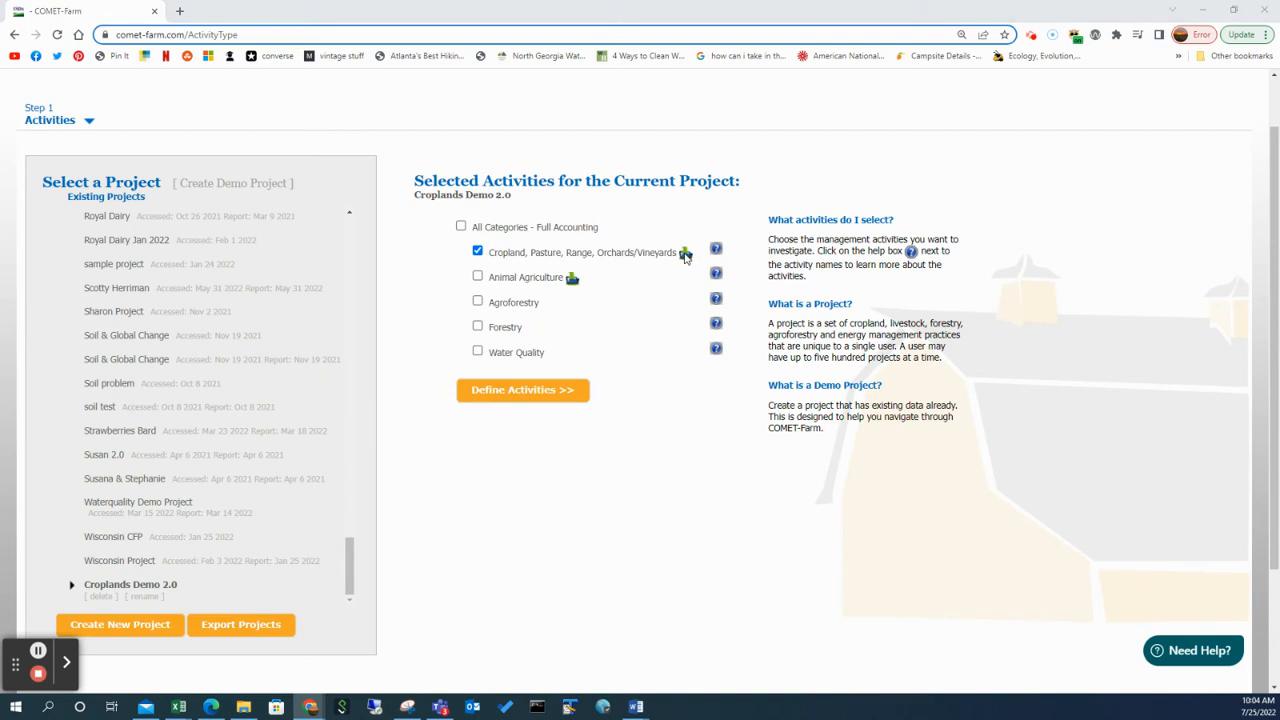
Import the file ImportXml.cmt from the Downloads folder as the project's cropland data.
left_click(685, 254)
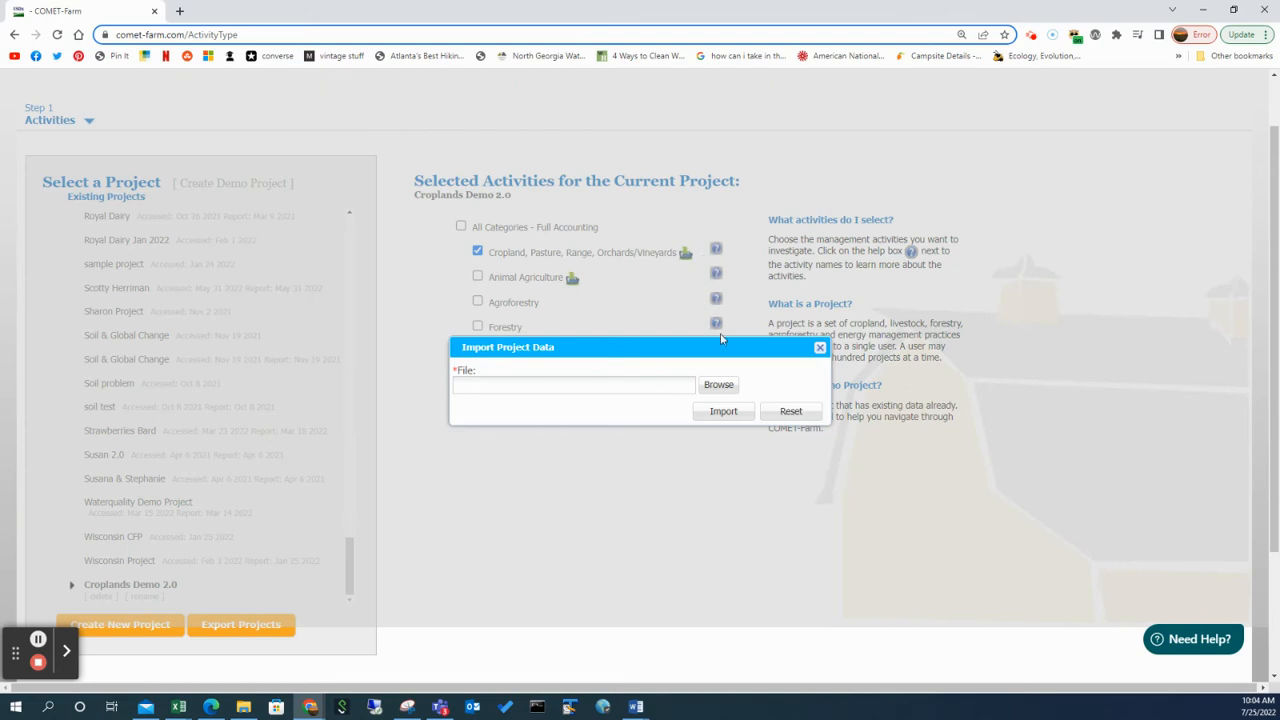
left_click(728, 389)
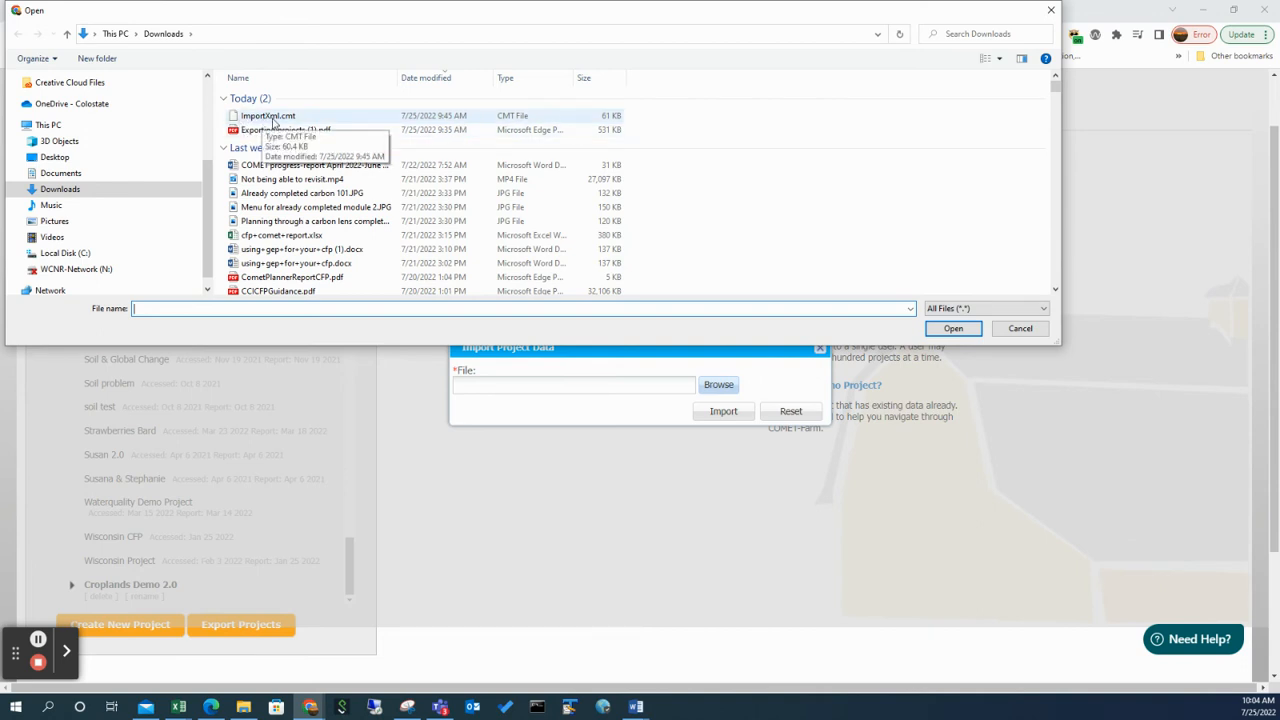
left_click(272, 117)
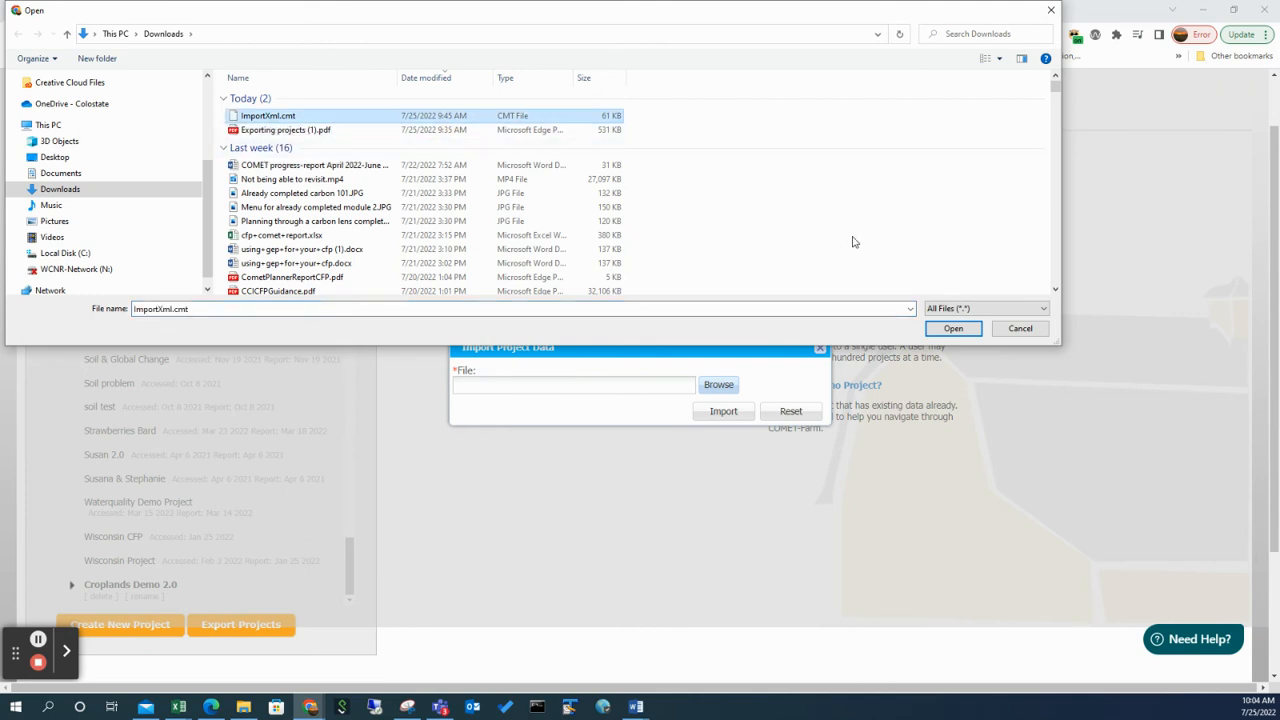
left_click(950, 331)
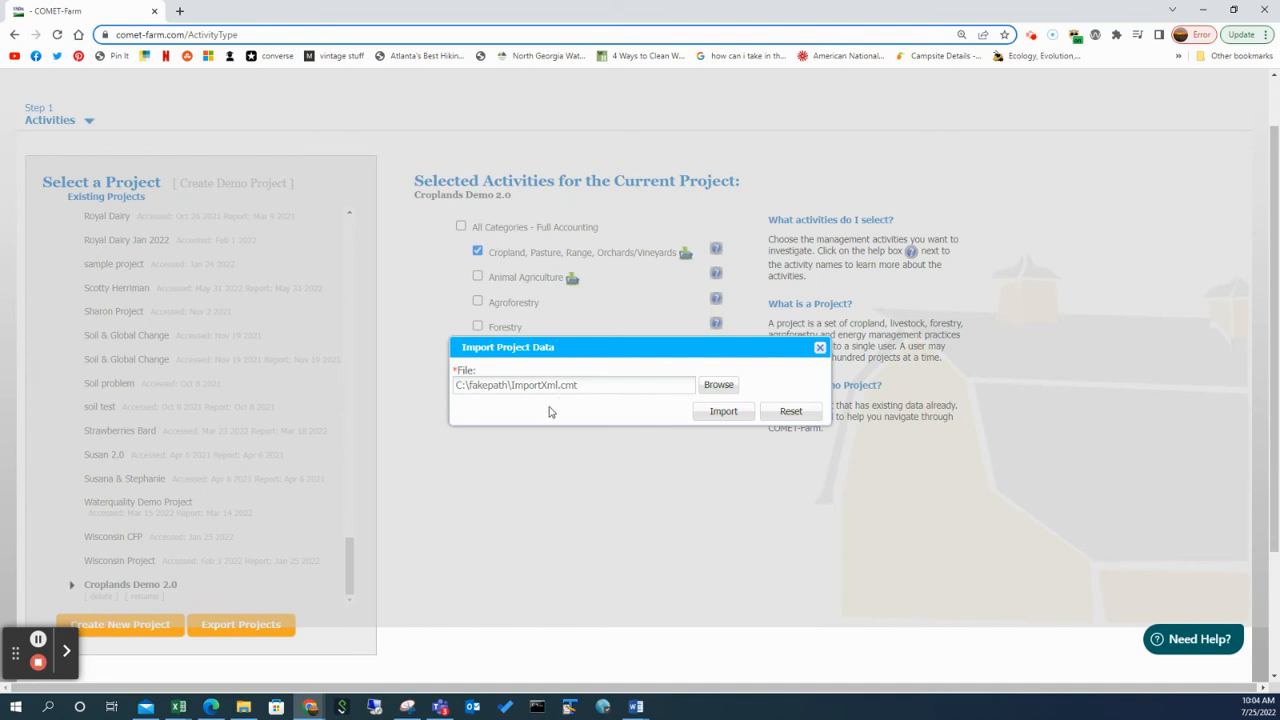
left_click(715, 414)
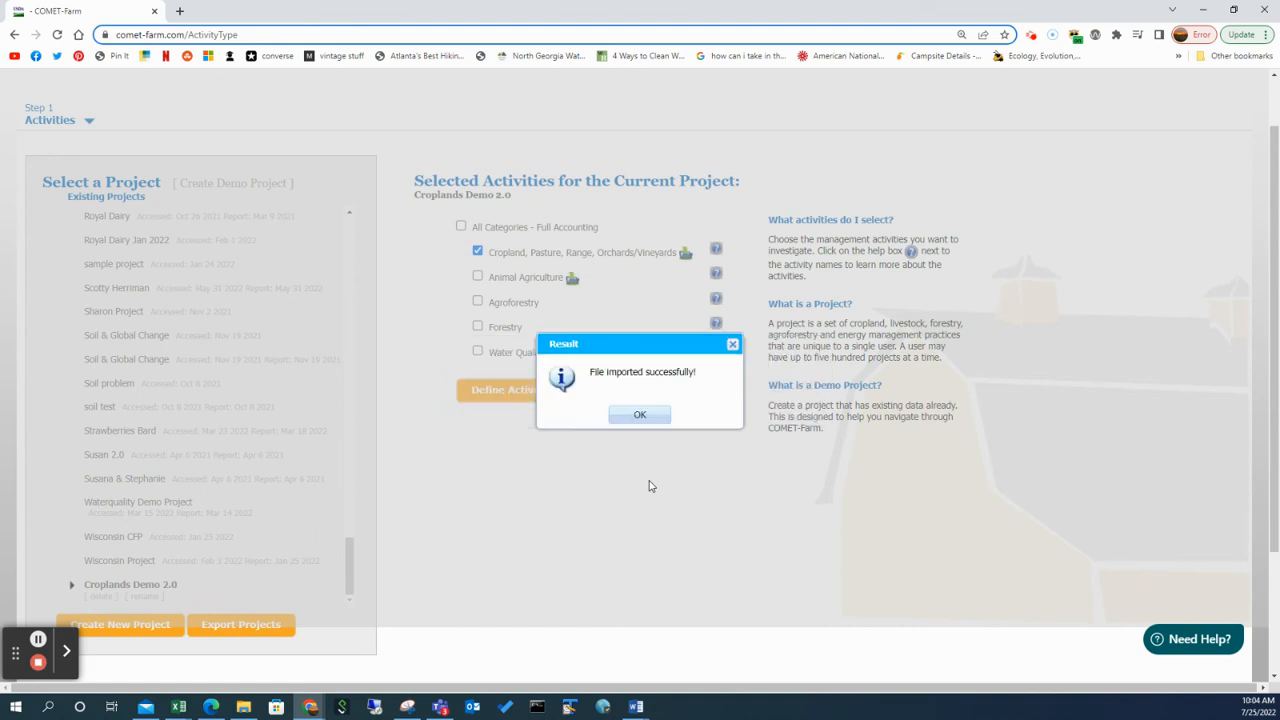
left_click(641, 416)
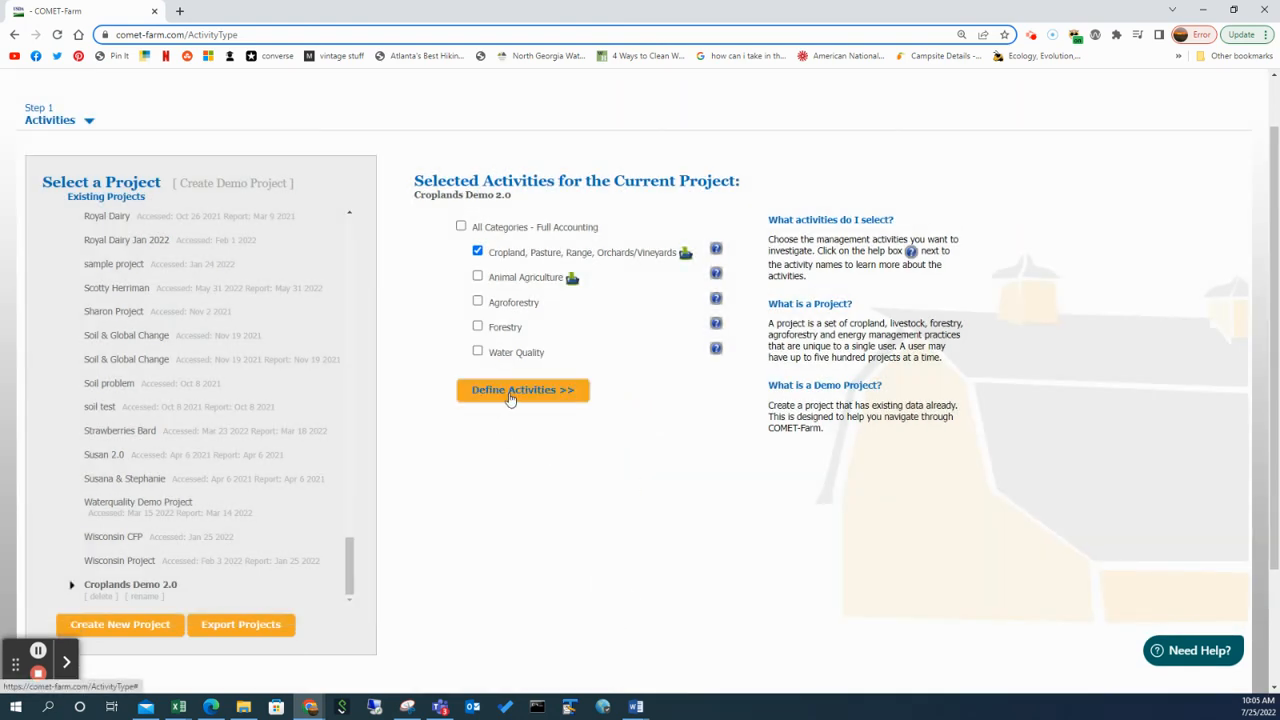
Proceed to defining the project's activities and go from the parcel locations to Historic Management.
left_click(510, 392)
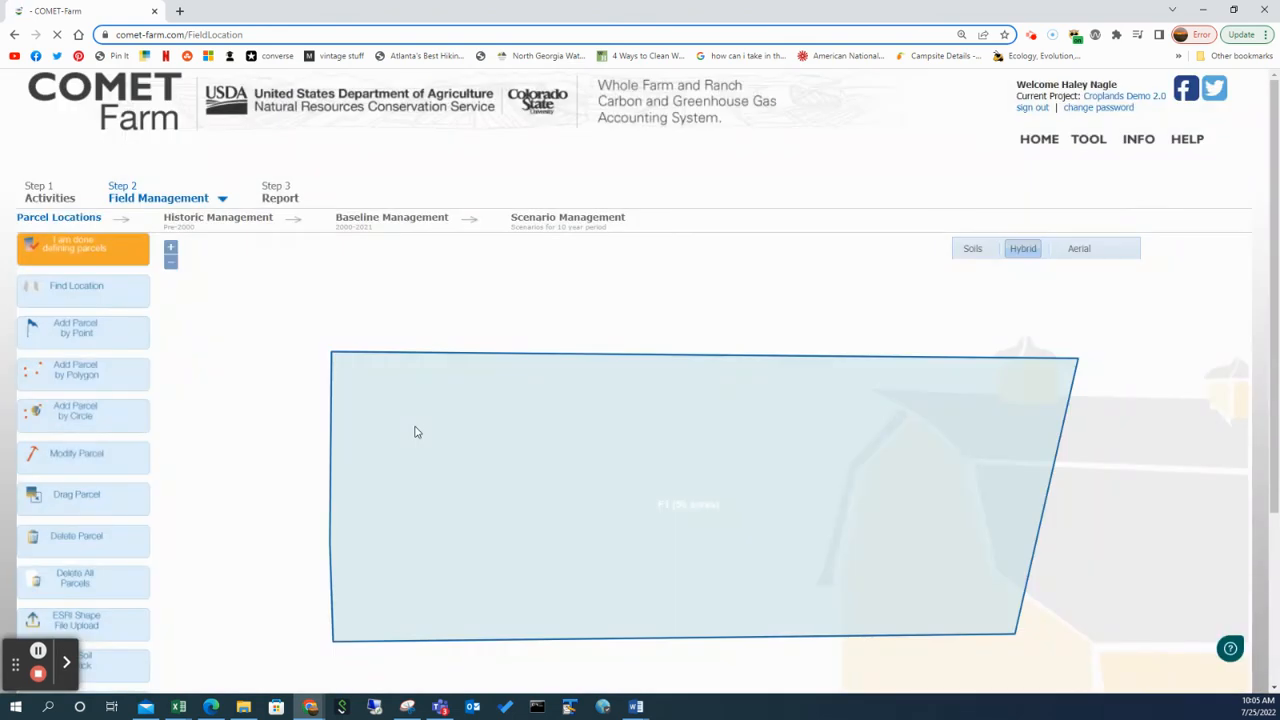
scroll(80, 420, "down", 1)
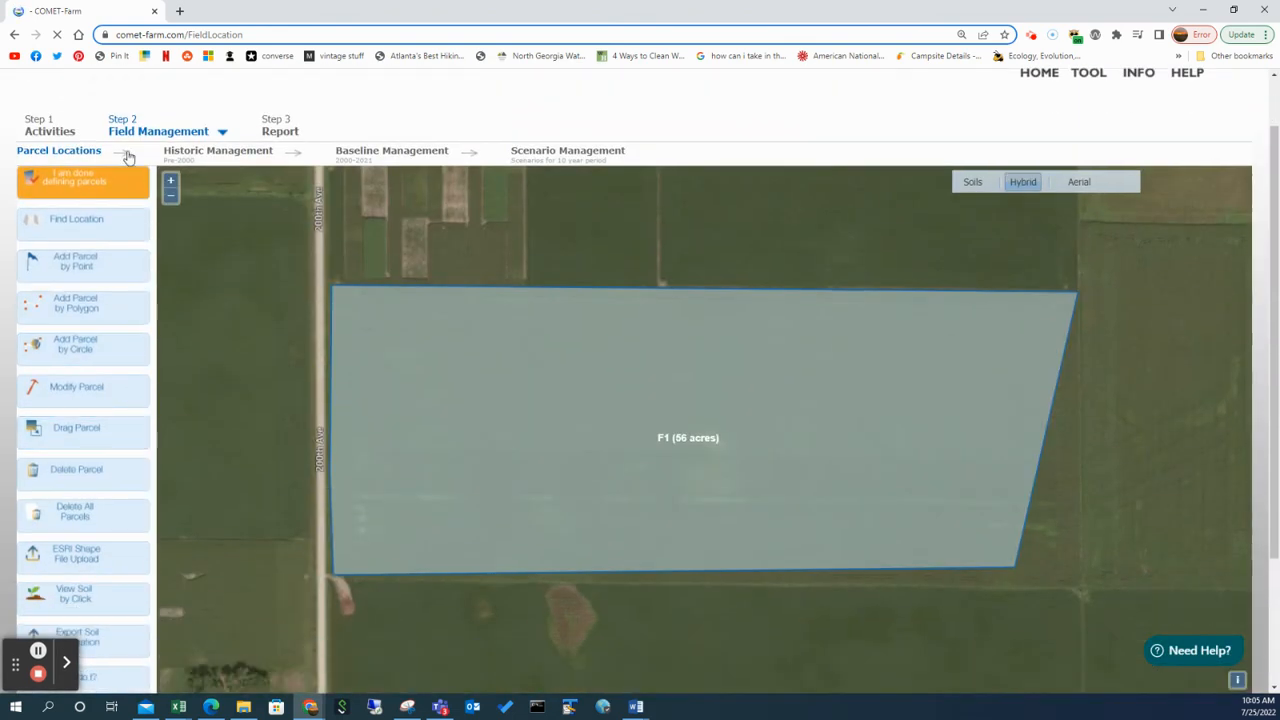
left_click(204, 156)
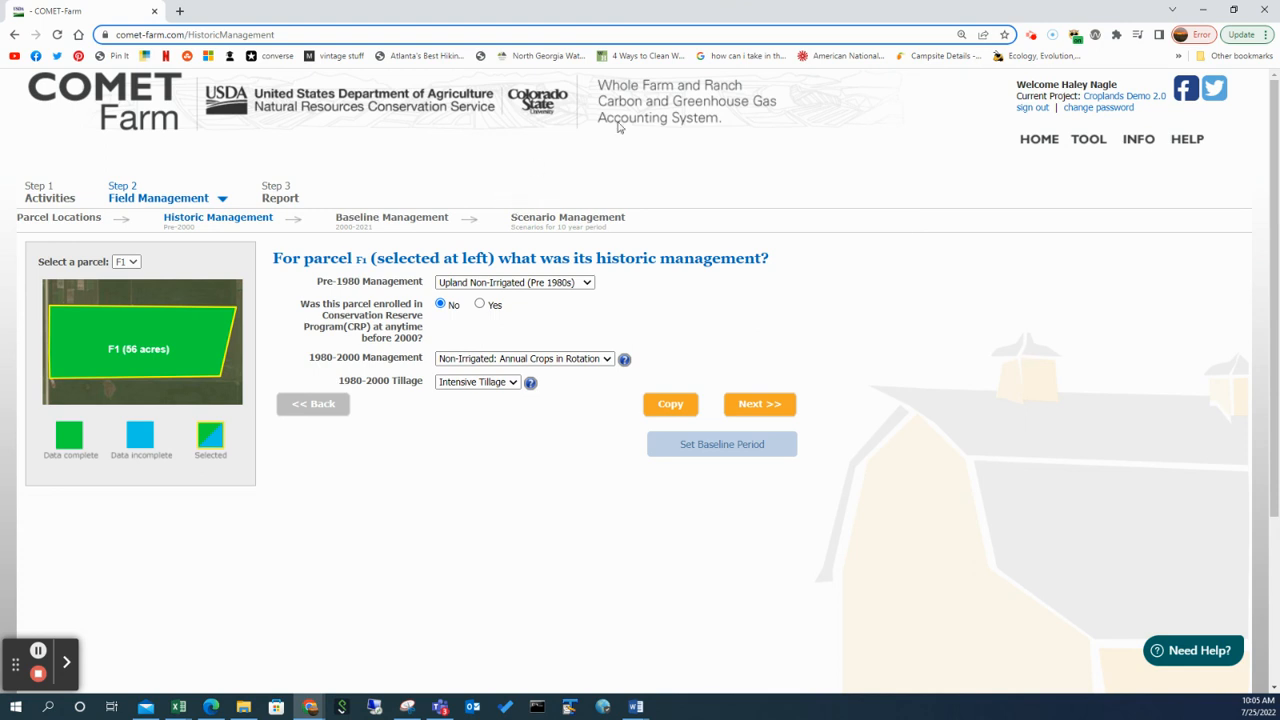
Open the support contact form and go to its description field.
left_click(1197, 650)
scroll(1150, 540, "down", 2)
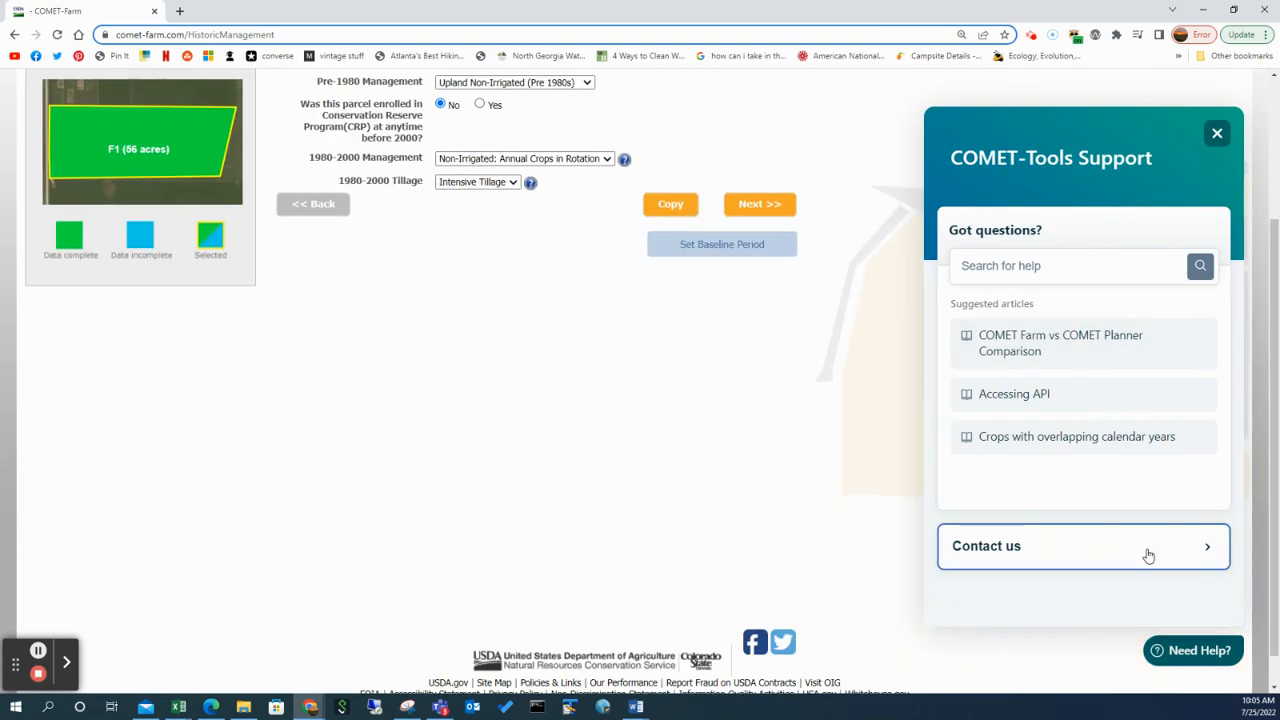
left_click(1149, 550)
scroll(1145, 523, "up", 2)
left_click(1050, 481)
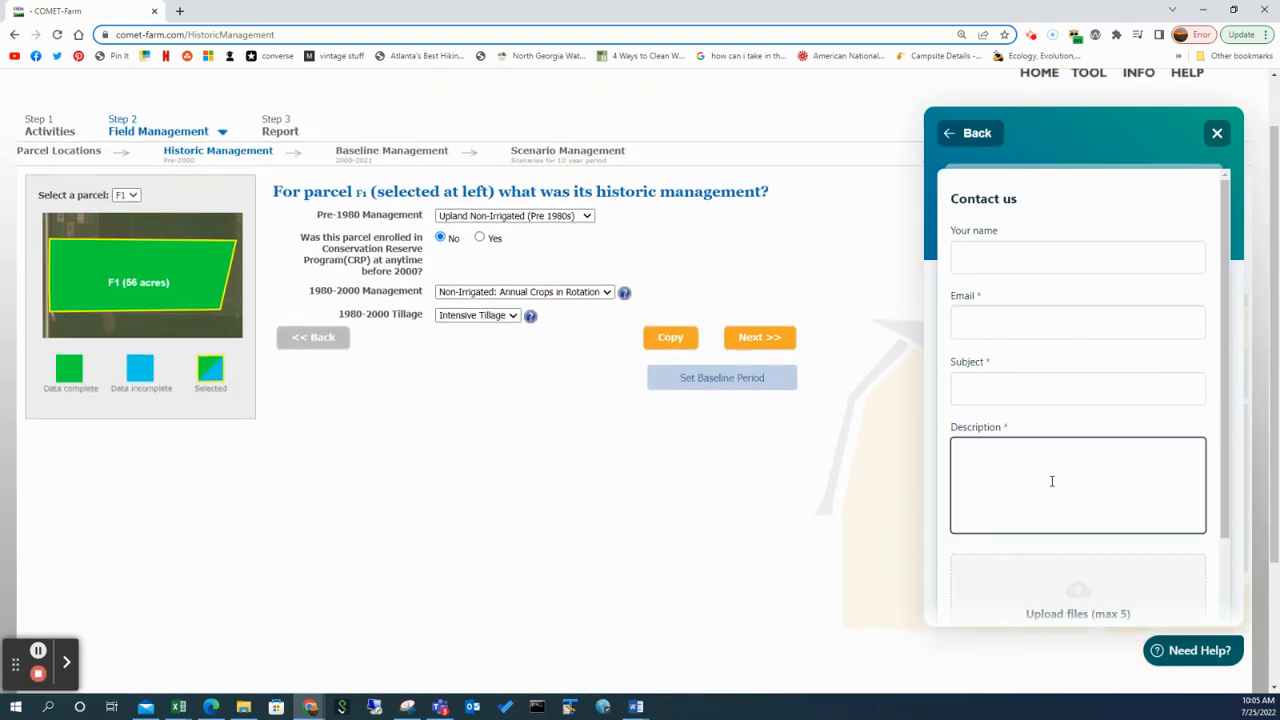